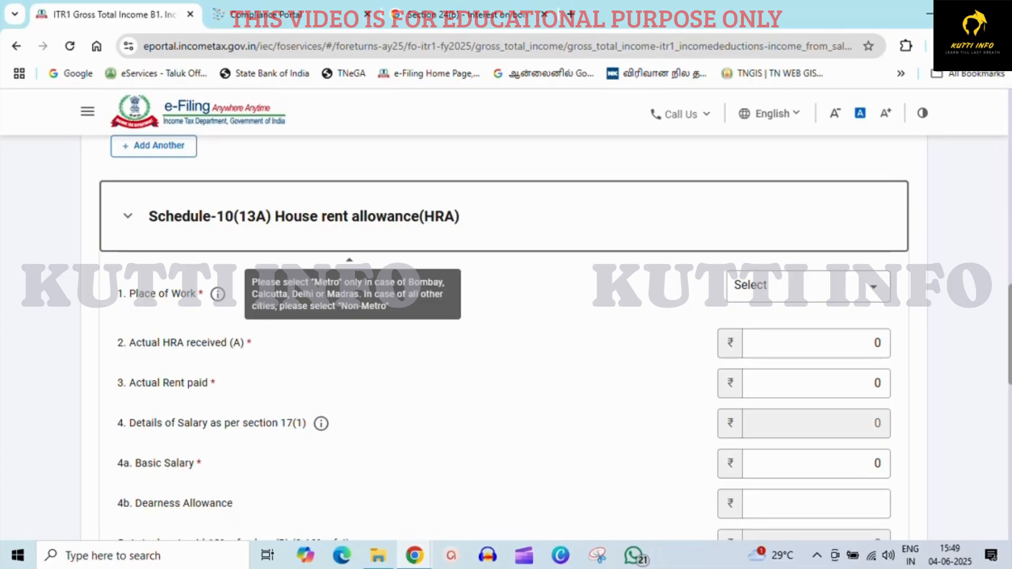
Review the HRA place-of-work, house property type and Section 24(b) loan source fields of the income schedule.
{"action": "left_click", "coordinate": [808, 286]}
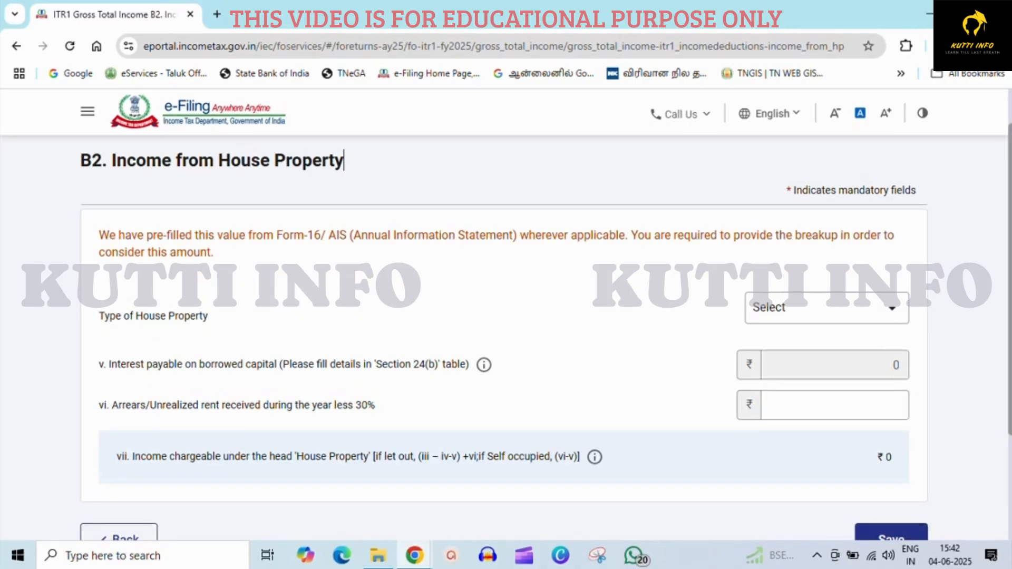
{"action": "left_click", "coordinate": [826, 308]}
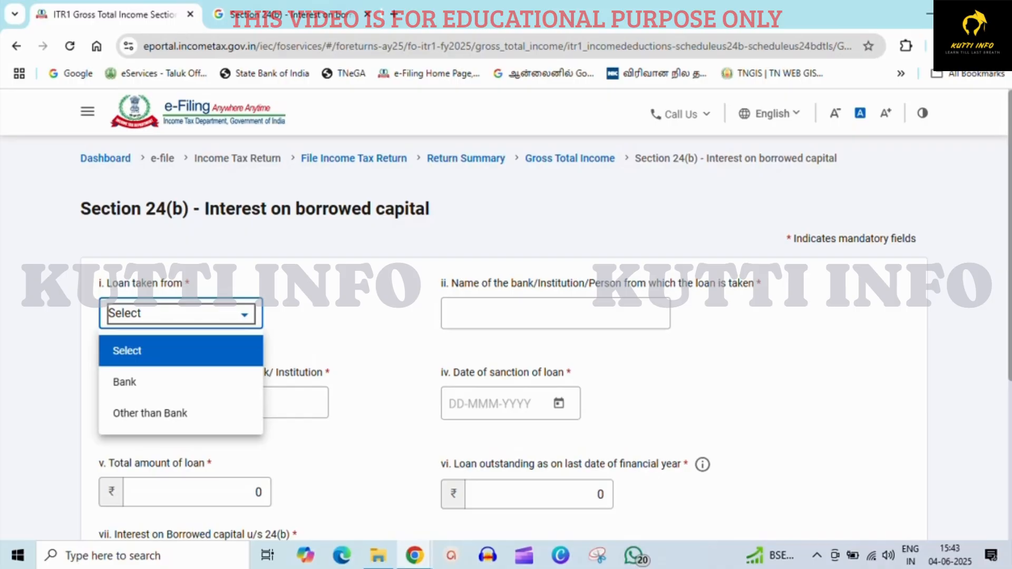
{"action": "scroll", "coordinate": [504, 316], "scroll_direction": "down", "scroll_amount": 3}
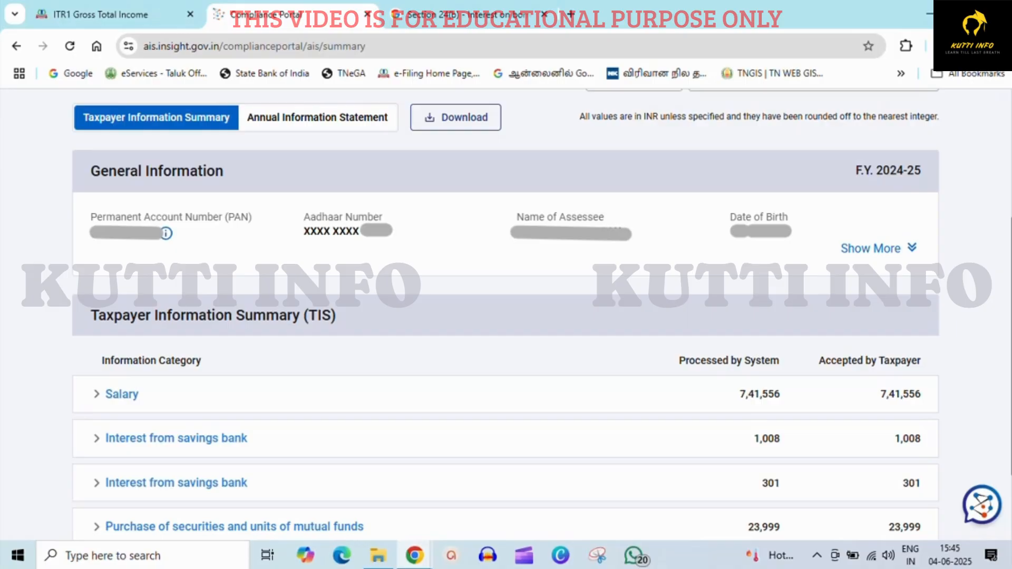
Return to the return tab and review the Other Sources, exempt income and section 112A capital gains sections.
{"action": "key", "text": "ctrl+shift+Tab"}
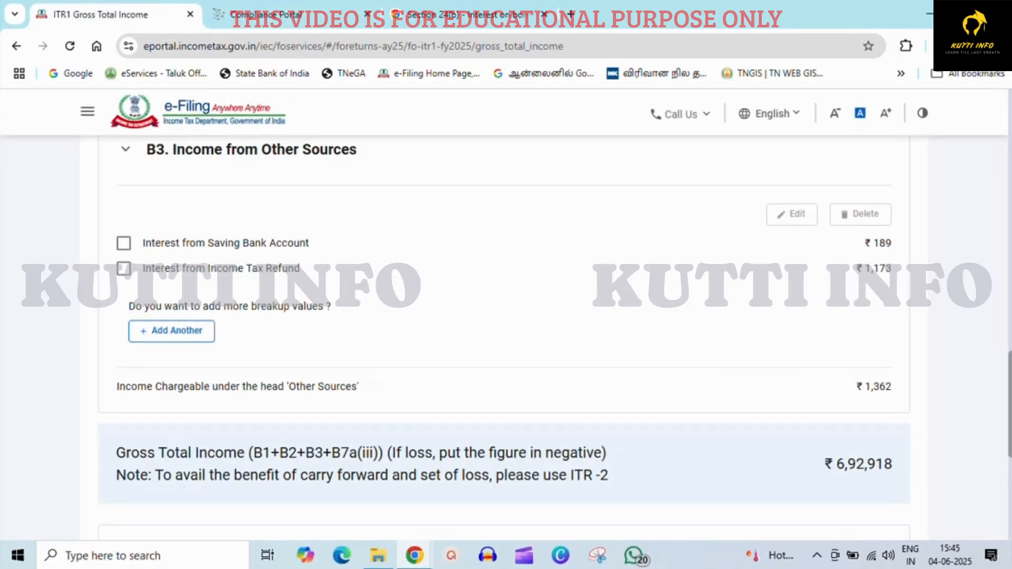
{"action": "scroll", "coordinate": [470, 258], "scroll_direction": "down", "scroll_amount": 5}
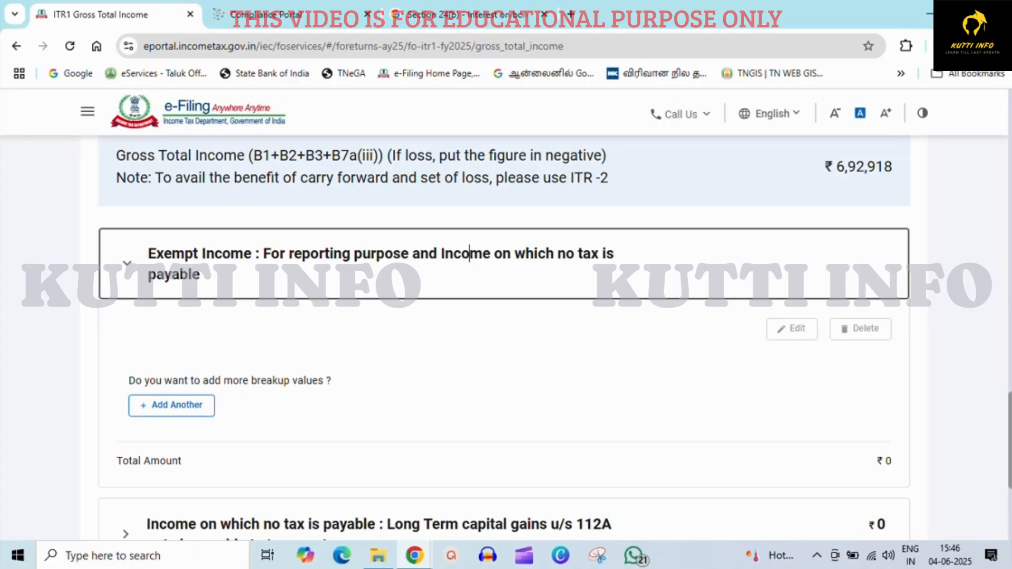
{"action": "scroll", "coordinate": [470, 254], "scroll_direction": "down", "scroll_amount": 4}
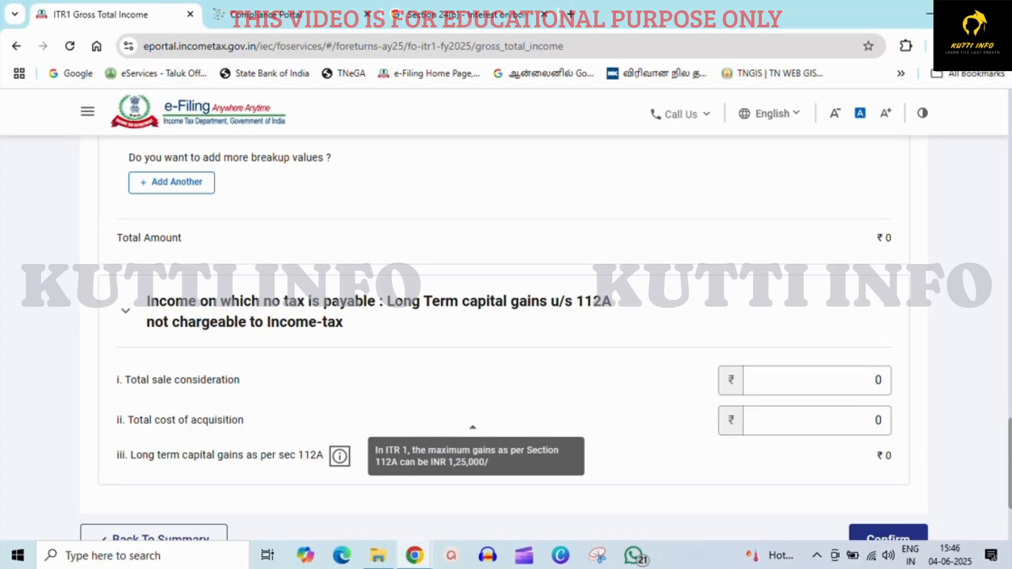
{"action": "left_click", "coordinate": [125, 311]}
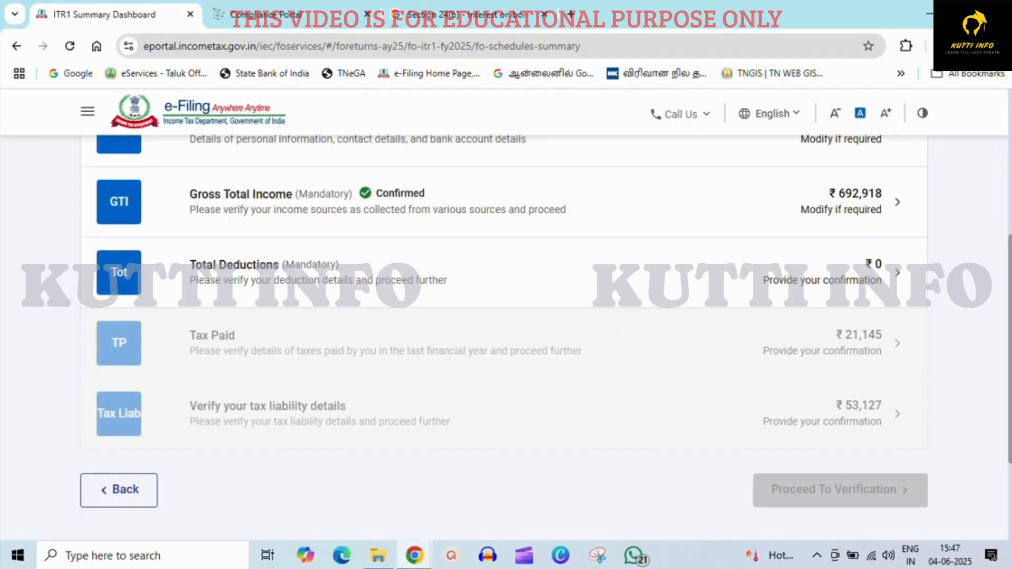
Open the Total Deductions schedule and start adding a breakup value under section 80C.
{"action": "left_click", "coordinate": [364, 302]}
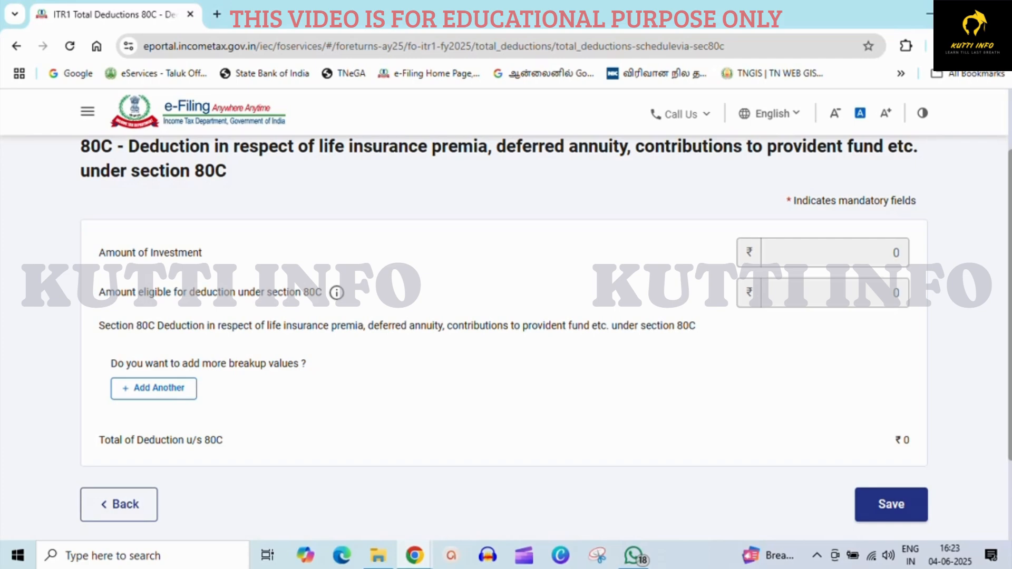
{"action": "left_click", "coordinate": [153, 389]}
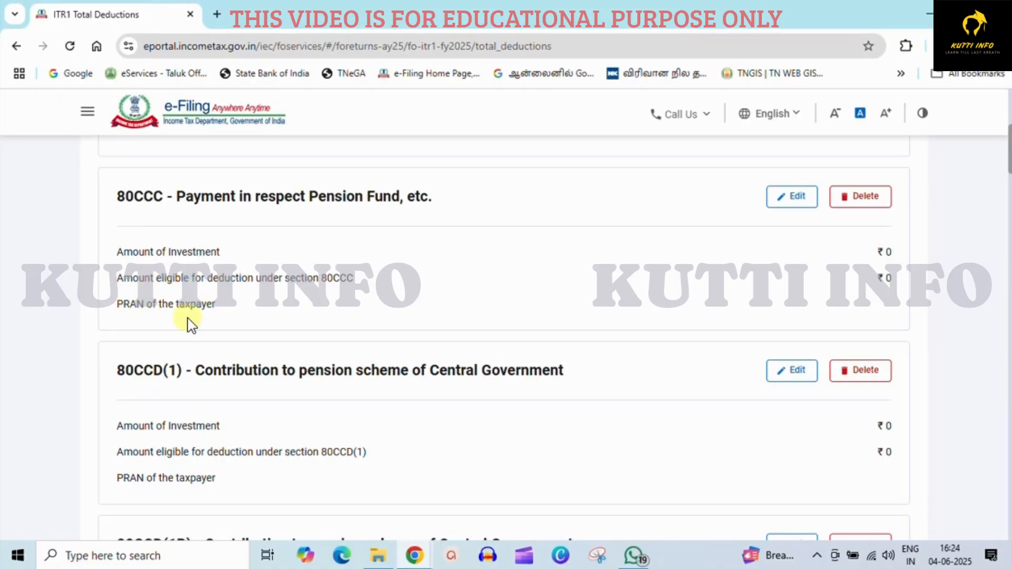
Open the 80EE home-loan interest schedule, add a loan entry and view the loan source options.
{"action": "scroll", "coordinate": [1005, 323], "scroll_direction": "down", "scroll_amount": 10}
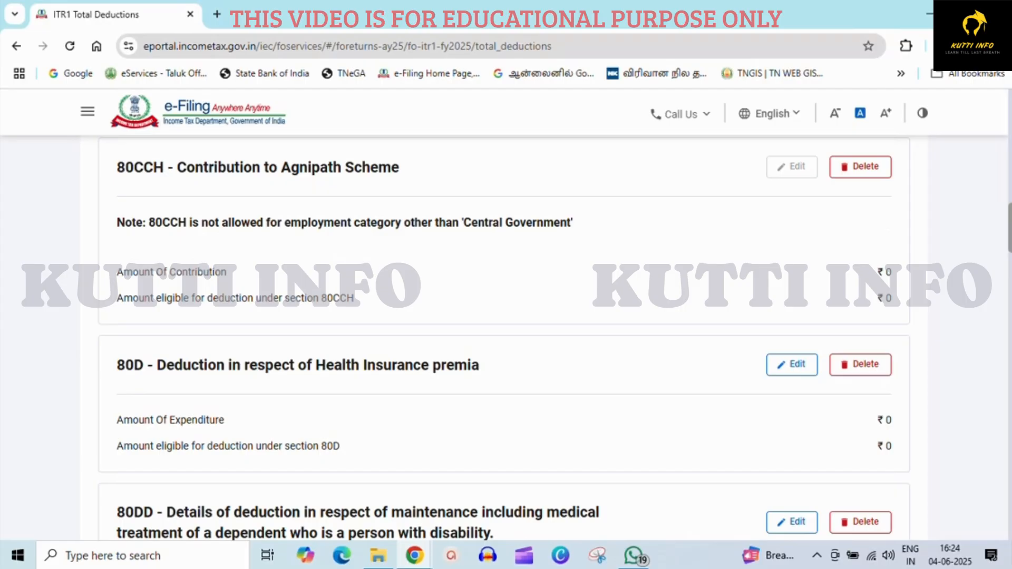
{"action": "scroll", "coordinate": [504, 337], "scroll_direction": "down", "scroll_amount": 3}
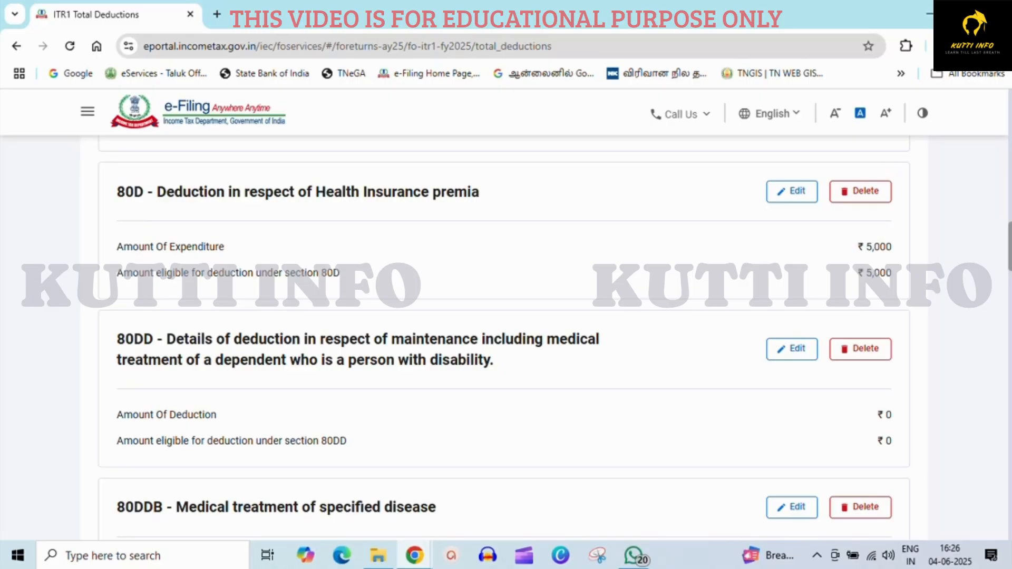
{"action": "scroll", "coordinate": [504, 337], "scroll_direction": "down", "scroll_amount": 5}
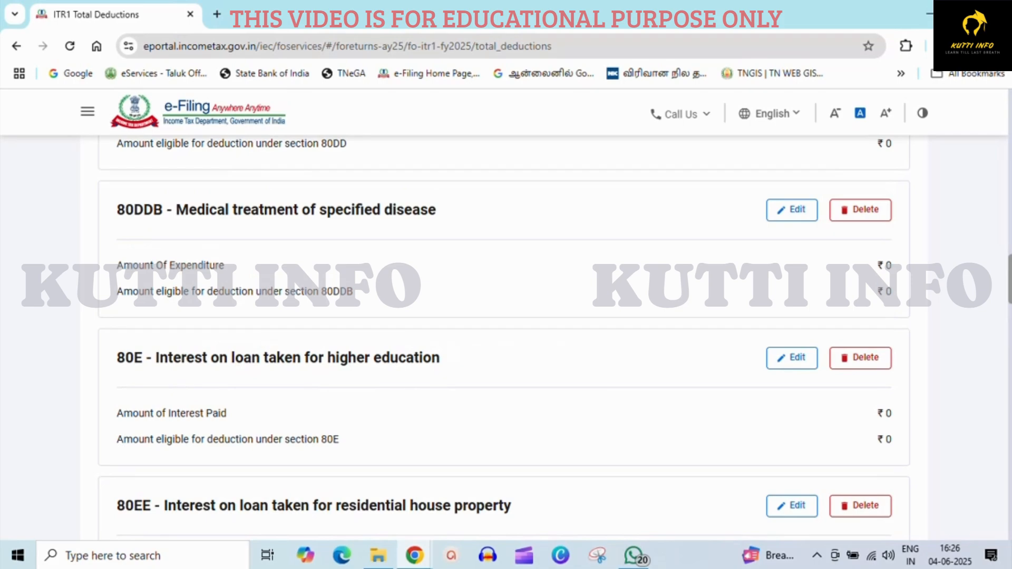
{"action": "scroll", "coordinate": [504, 338], "scroll_direction": "down", "scroll_amount": 5}
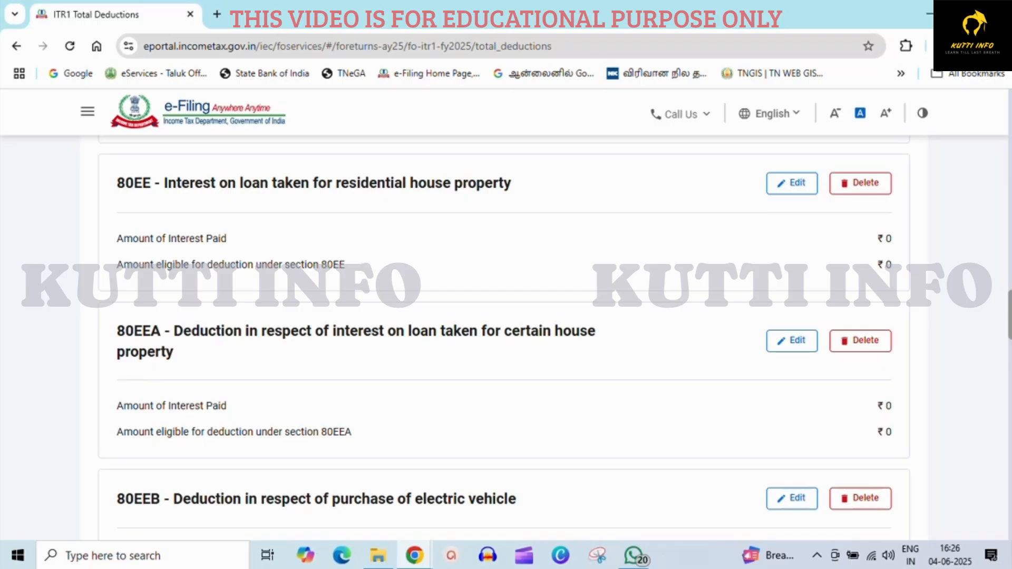
{"action": "left_click", "coordinate": [792, 183]}
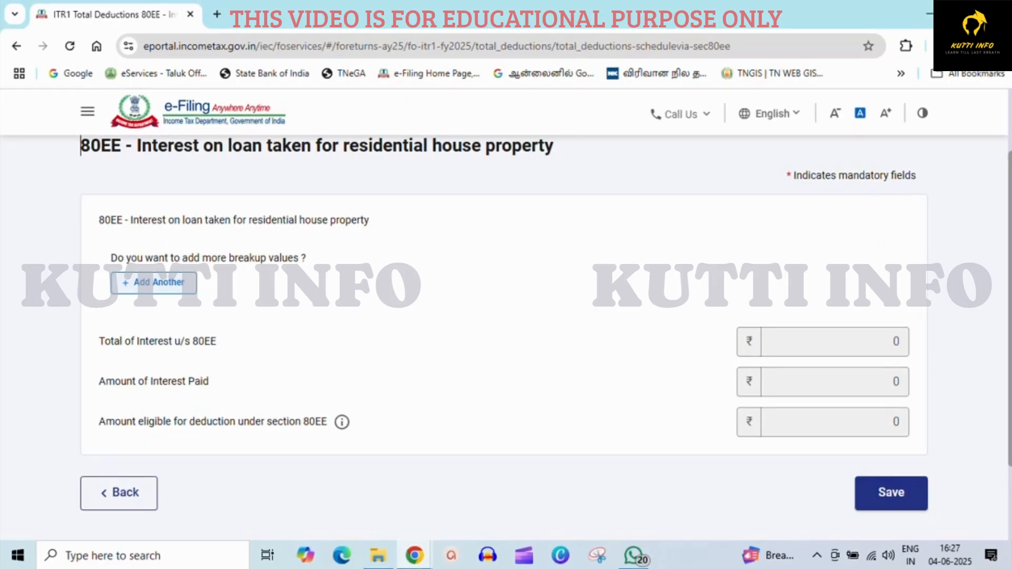
{"action": "left_click", "coordinate": [153, 283]}
{"action": "left_click", "coordinate": [181, 262]}
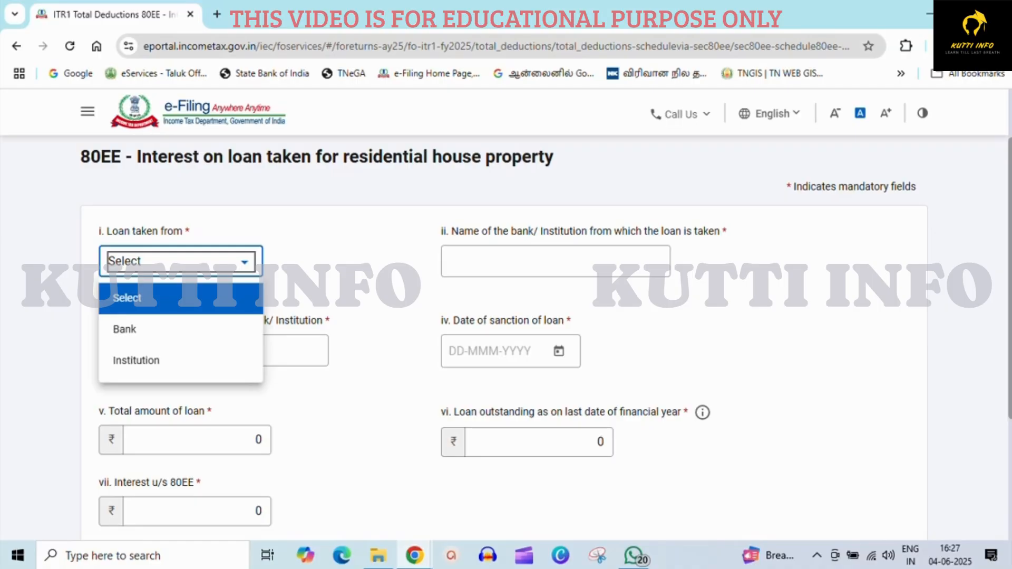
Review the 80G donation table and open the 80GG rent paid schedule for editing.
{"action": "scroll", "coordinate": [506, 316], "scroll_direction": "down", "scroll_amount": 2}
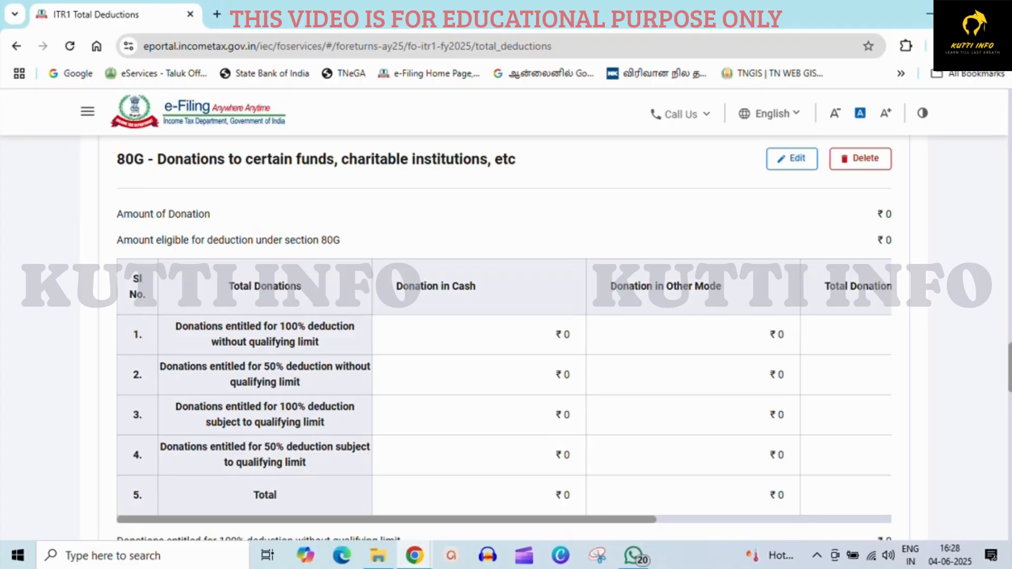
{"action": "scroll", "coordinate": [504, 390], "scroll_direction": "right", "scroll_amount": 6}
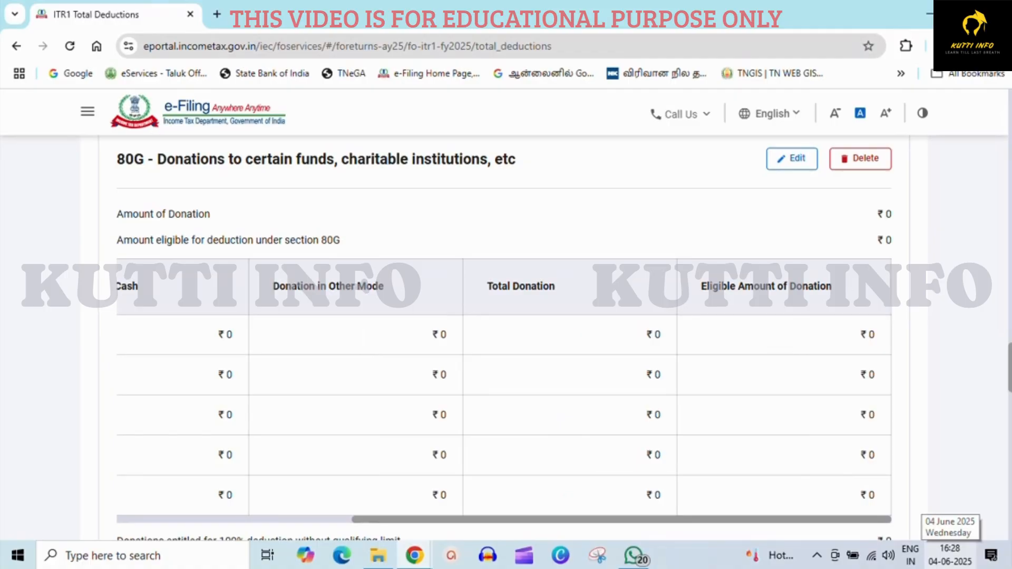
{"action": "scroll", "coordinate": [504, 338], "scroll_direction": "down", "scroll_amount": 4}
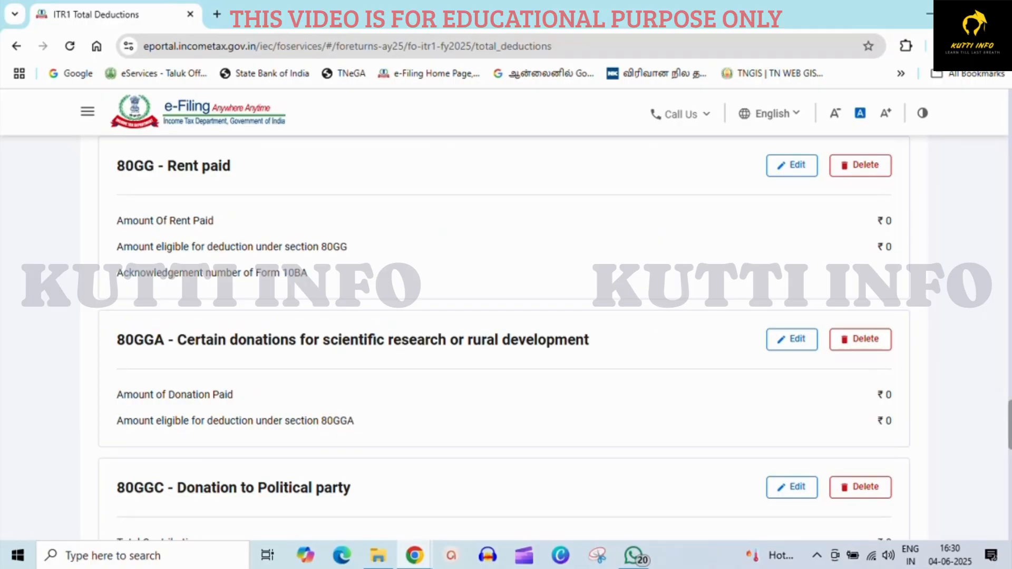
{"action": "left_click", "coordinate": [792, 166]}
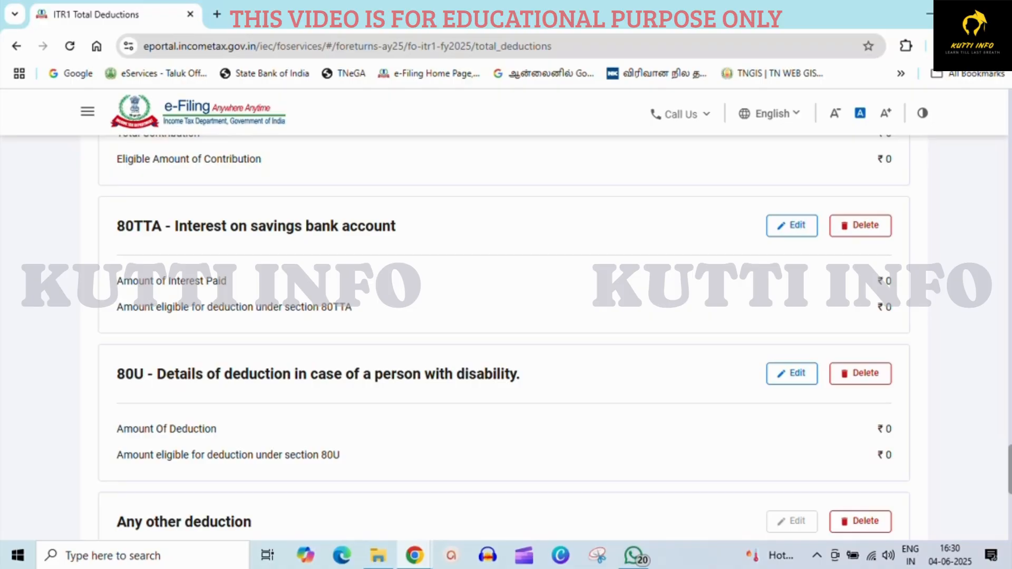
{"action": "scroll", "coordinate": [504, 338], "scroll_direction": "down", "scroll_amount": 5}
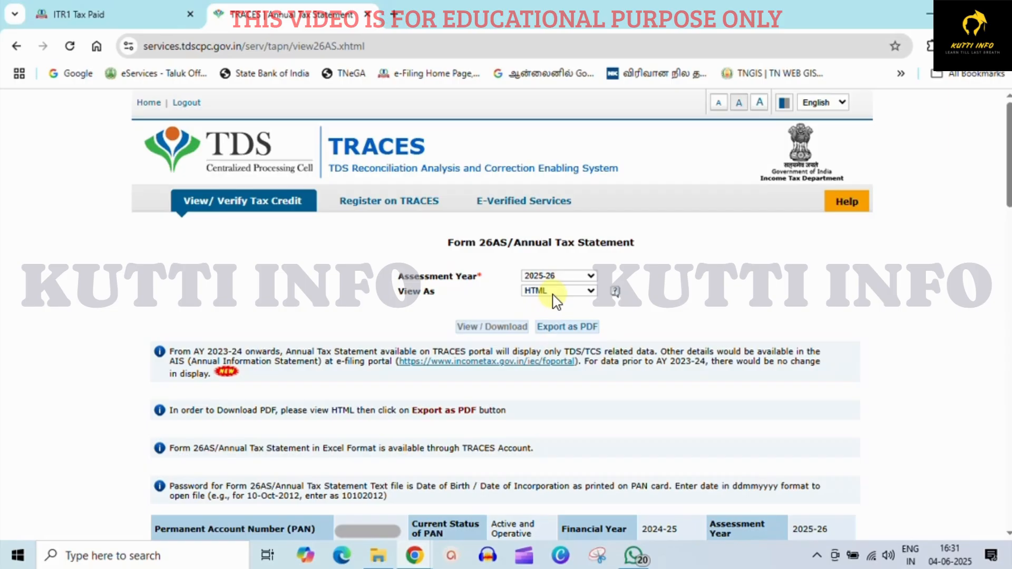
Switch to TRACES and view the Form 26AS annual tax statement for assessment year 2025-26.
{"action": "left_click", "coordinate": [507, 328]}
{"action": "scroll", "coordinate": [506, 317], "scroll_direction": "down", "scroll_amount": 10}
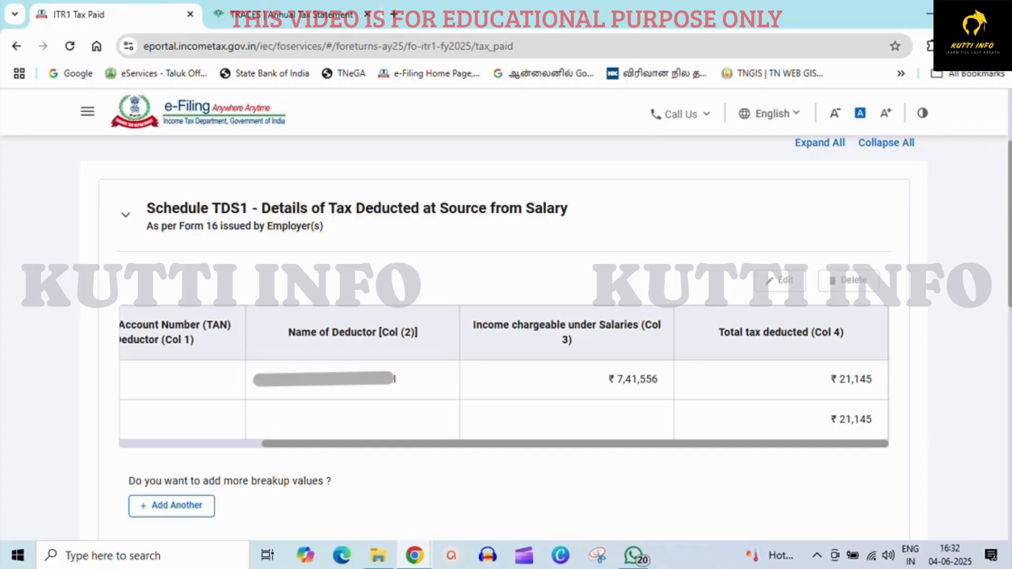
Review the TDS and tax payment schedules and confirm the Tax Paid section.
{"action": "scroll", "coordinate": [503, 337], "scroll_direction": "down", "scroll_amount": 7}
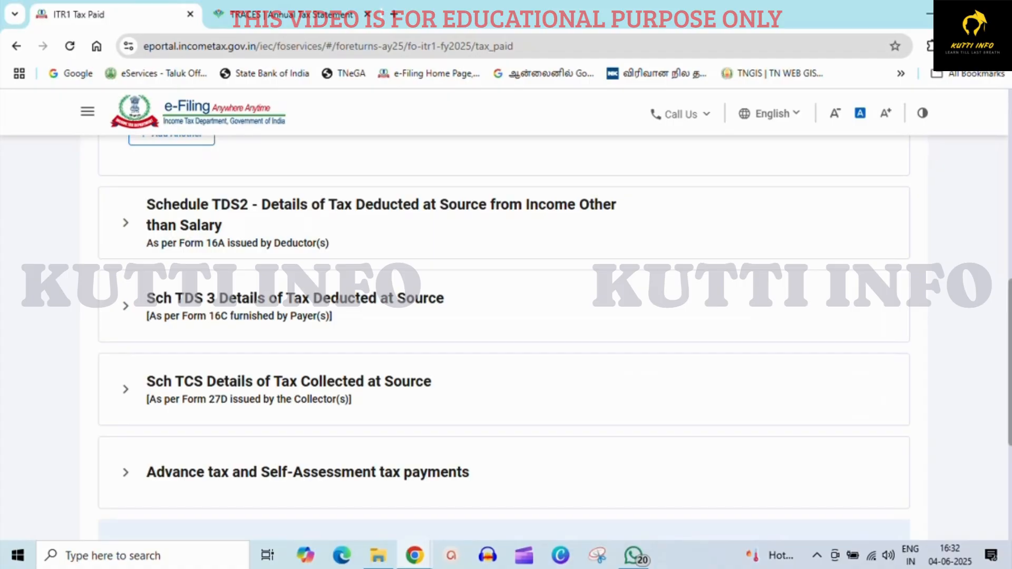
{"action": "scroll", "coordinate": [504, 338], "scroll_direction": "down", "scroll_amount": 5}
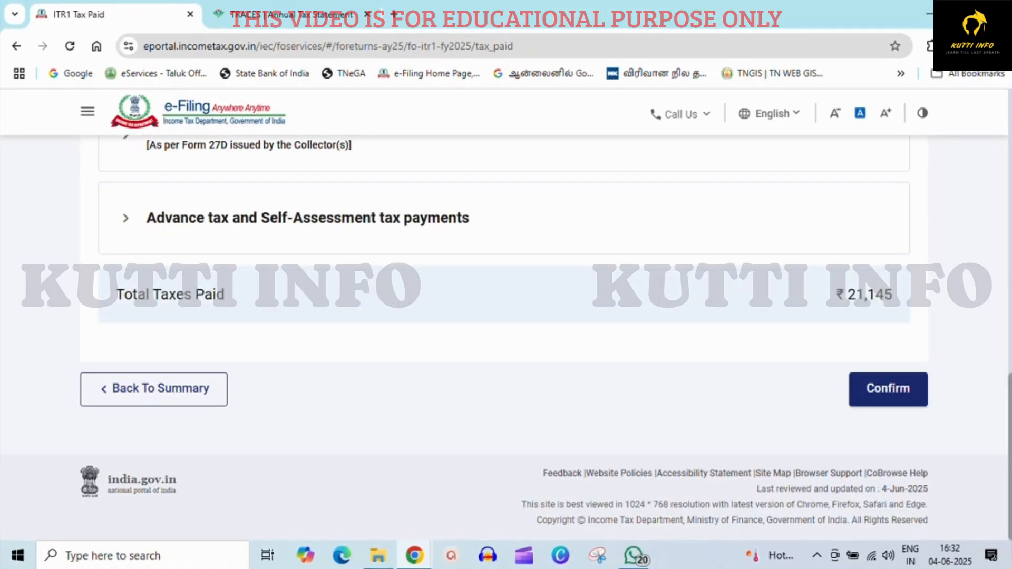
{"action": "left_click", "coordinate": [889, 389]}
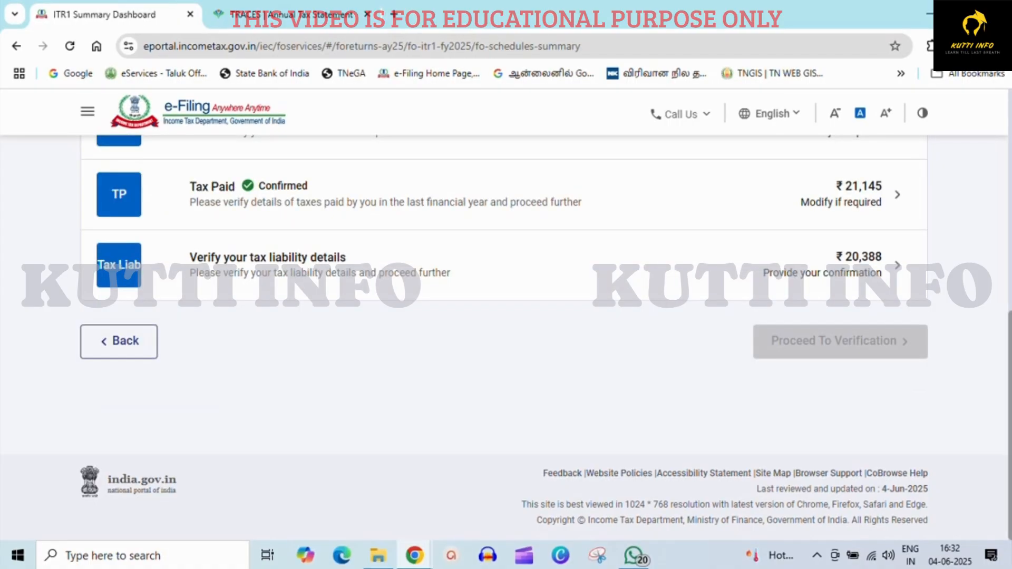
Open the tax liability details and review the tax, cess and relief computation.
{"action": "left_click", "coordinate": [897, 265]}
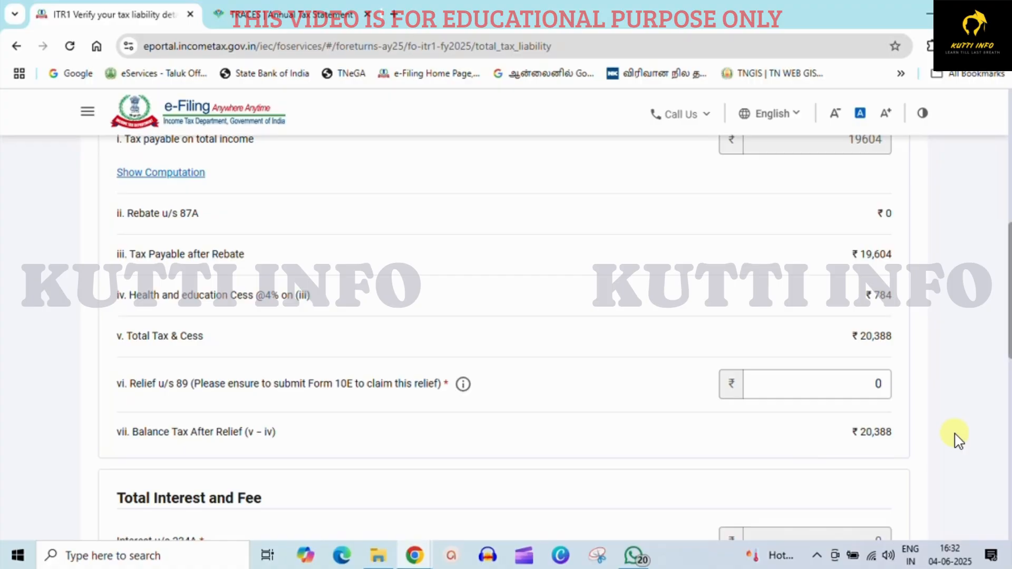
{"action": "scroll", "coordinate": [506, 338], "scroll_direction": "down", "scroll_amount": 10}
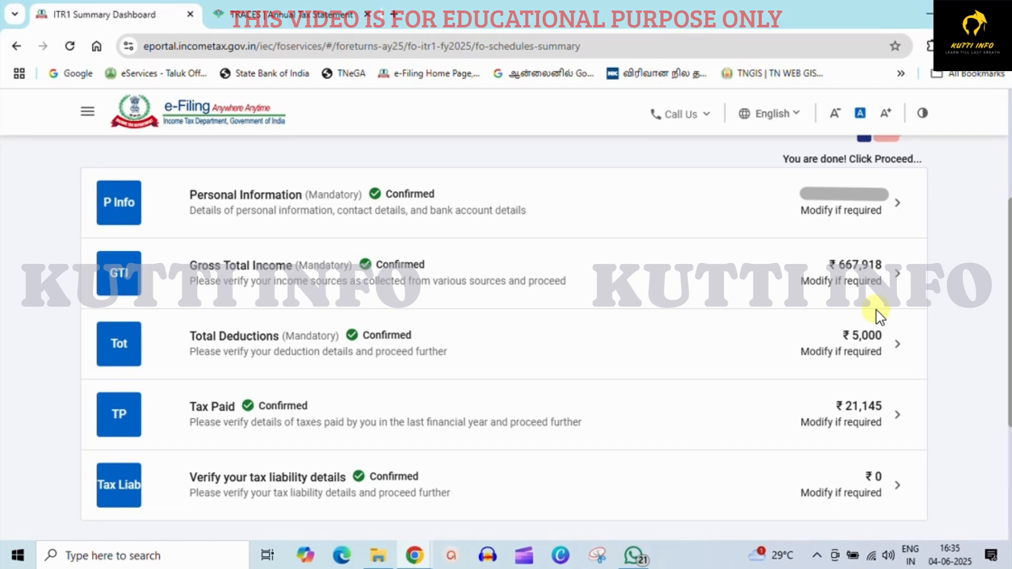
Proceed to verification from the completed return summary.
{"action": "left_click", "coordinate": [752, 228]}
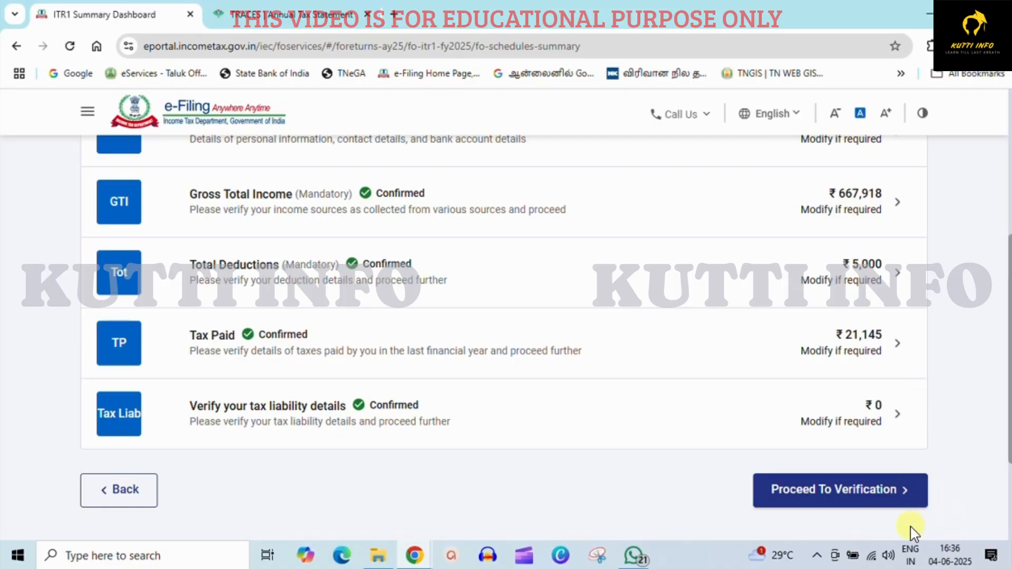
{"action": "left_click", "coordinate": [840, 491]}
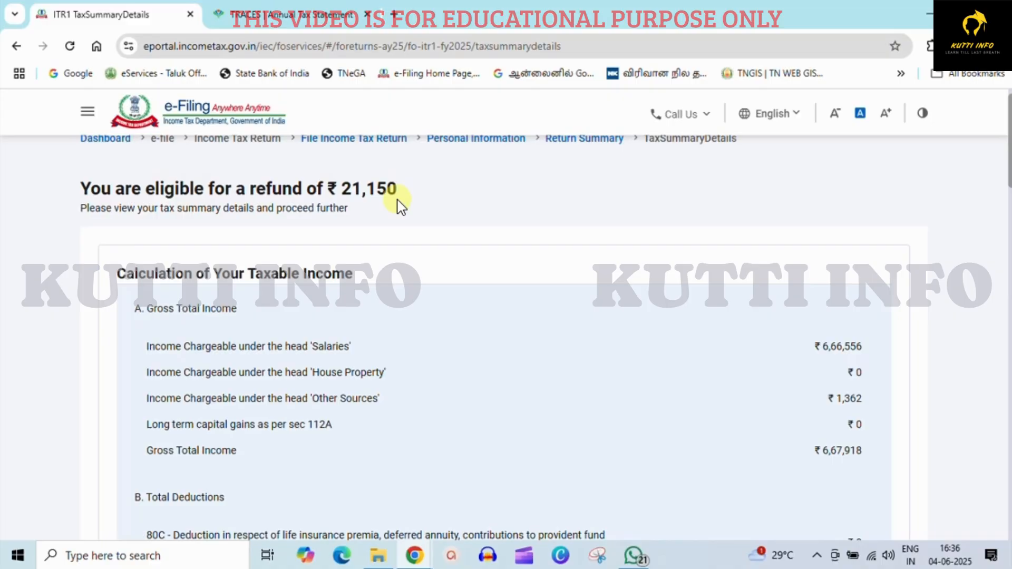
Scroll through the tax summary details and the PDF preview of the return.
{"action": "scroll", "coordinate": [401, 206], "scroll_direction": "down", "scroll_amount": 15}
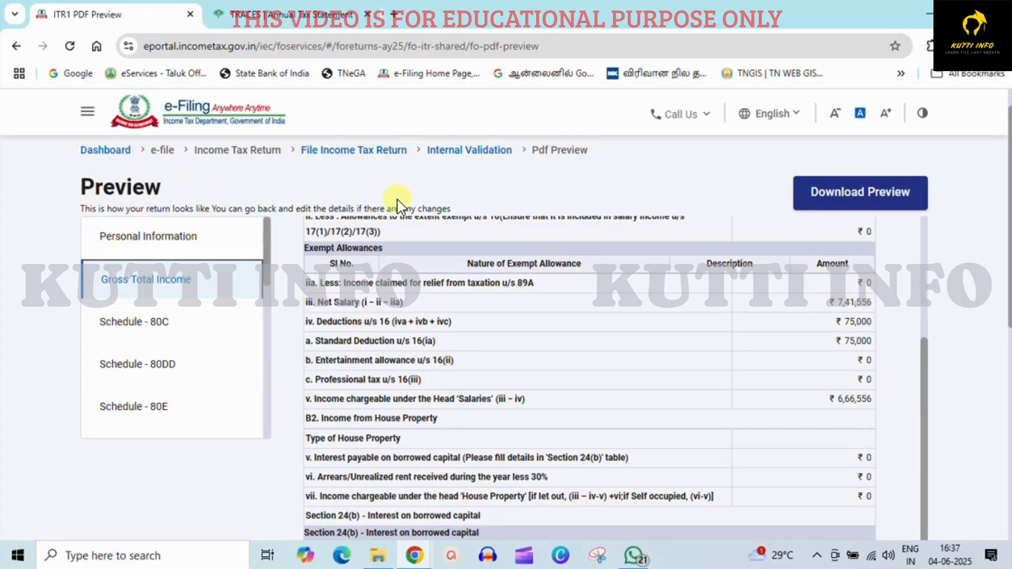
{"action": "scroll", "coordinate": [397, 204], "scroll_direction": "down", "scroll_amount": 5}
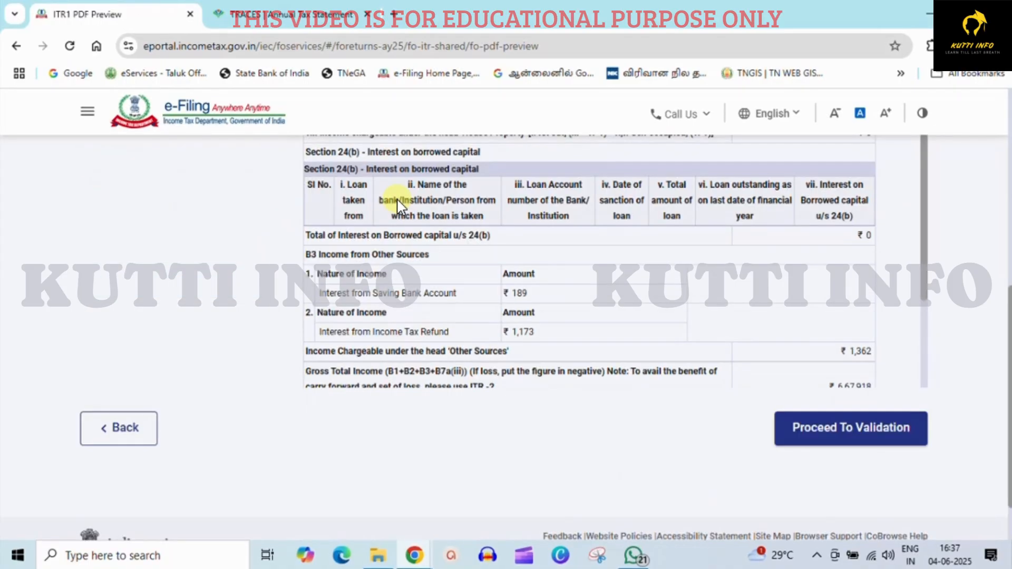